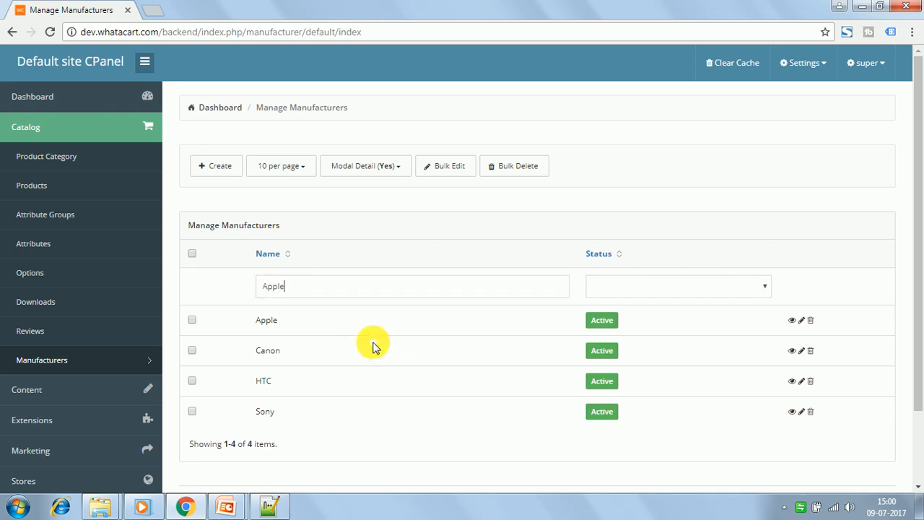
Step: Filter the manufacturers list by the name Apple, and clear the name filter
key("Return")
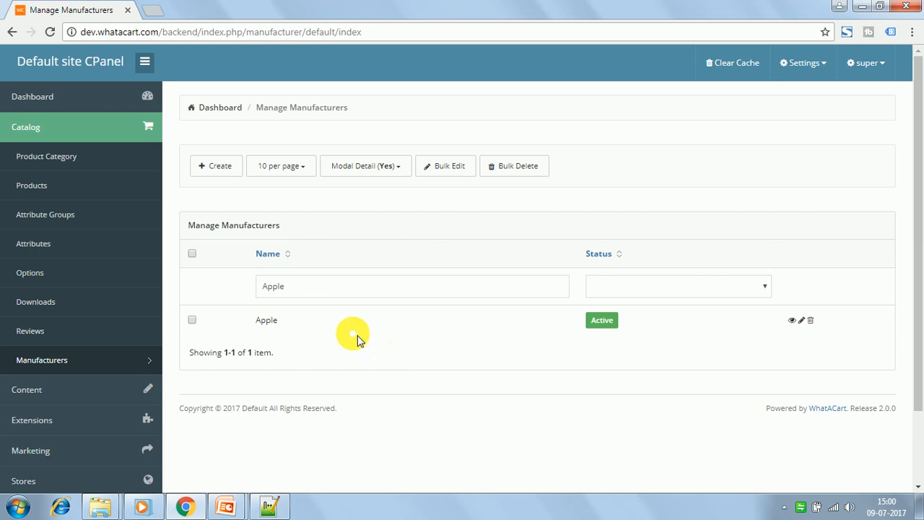
left_click_drag(290, 287, 260, 286)
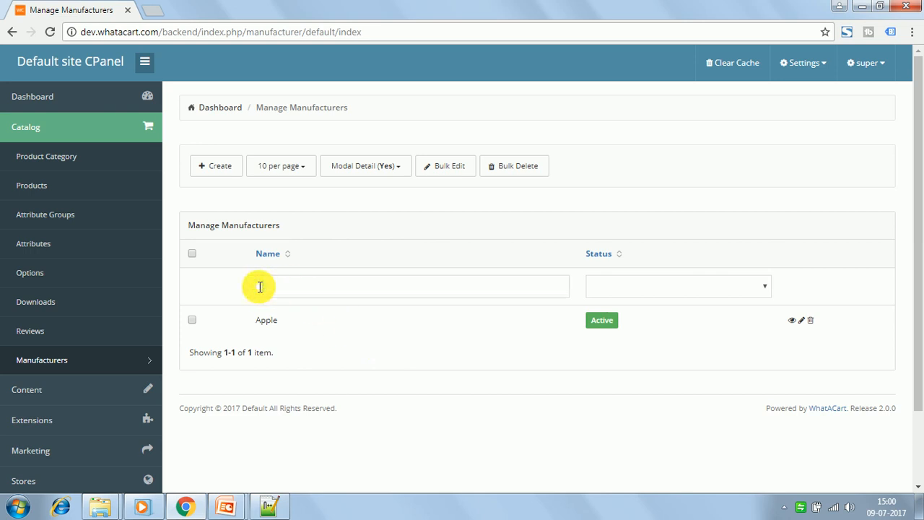
key("Return")
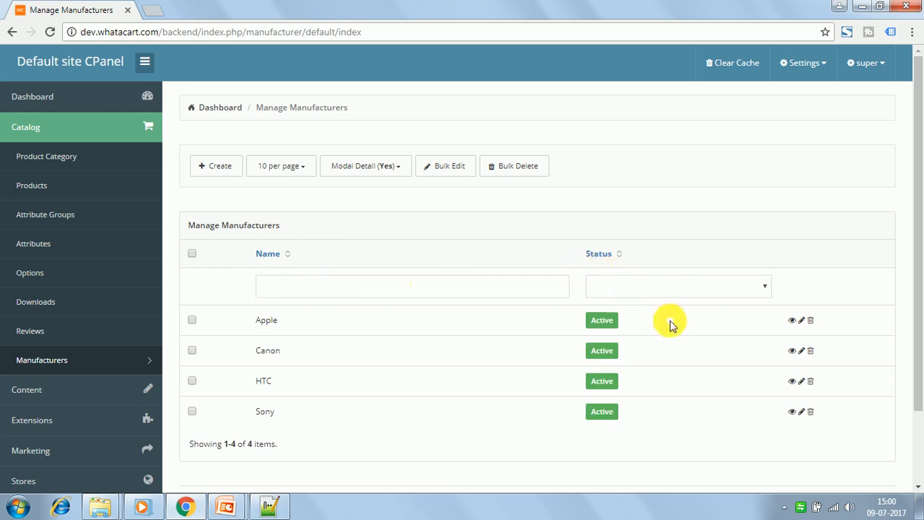
Step: Set the Canon manufacturer's status to Inactive, save it and return to the manufacturers list
left_click(801, 351)
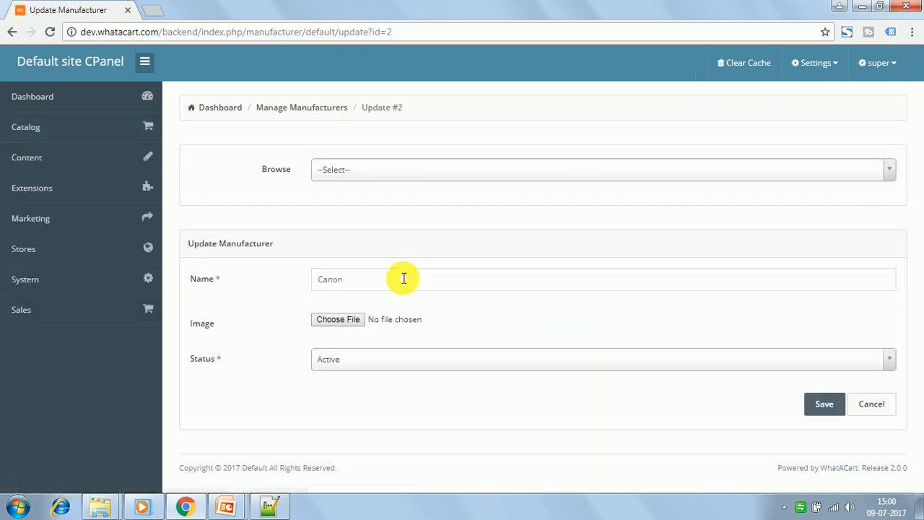
left_click(381, 359)
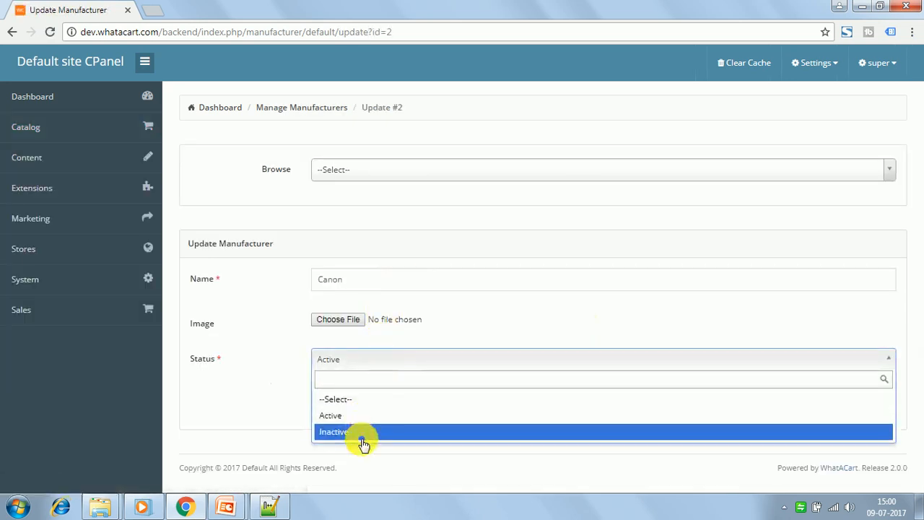
left_click(363, 434)
left_click(823, 409)
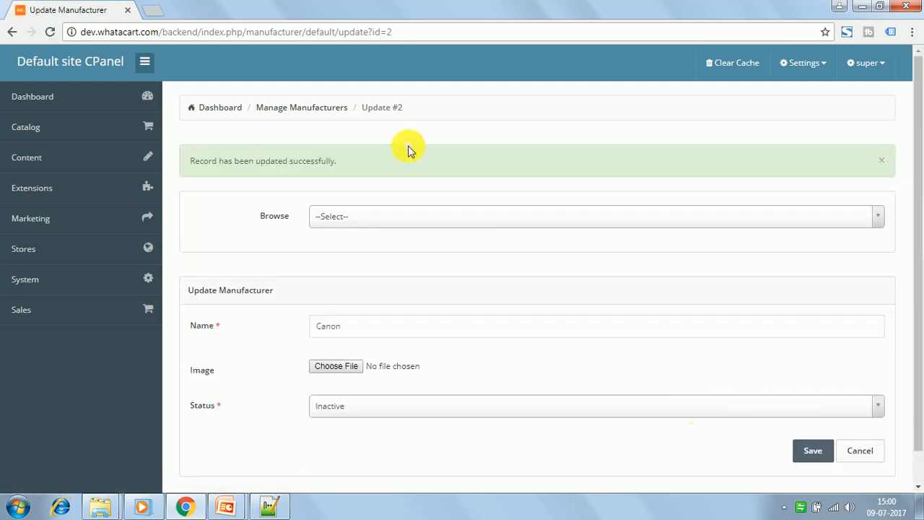
left_click(316, 110)
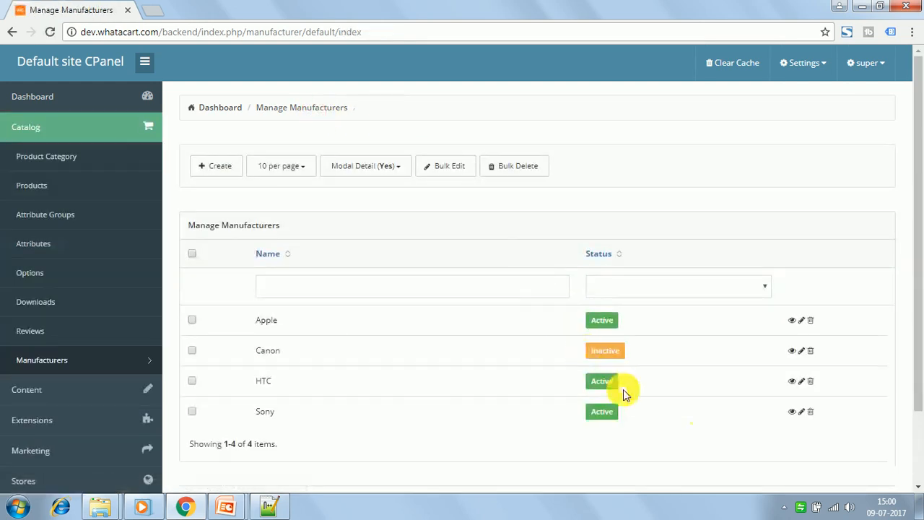
Step: Filter the manufacturers by Active and by Inactive status, and clear the status filter
left_click(655, 289)
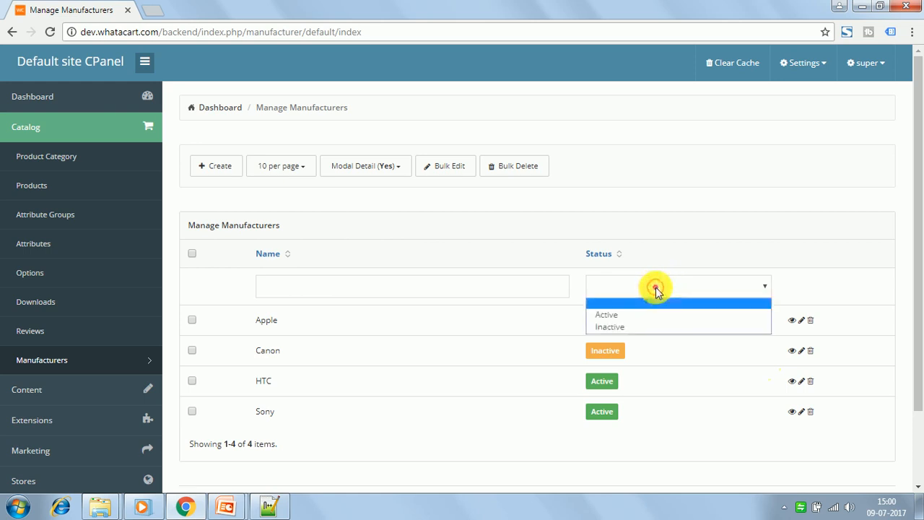
left_click(632, 315)
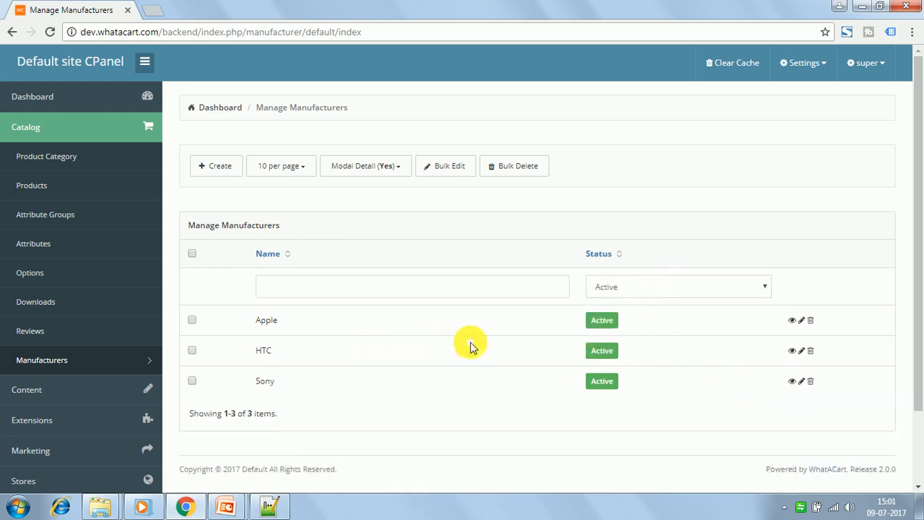
left_click(636, 287)
left_click(633, 326)
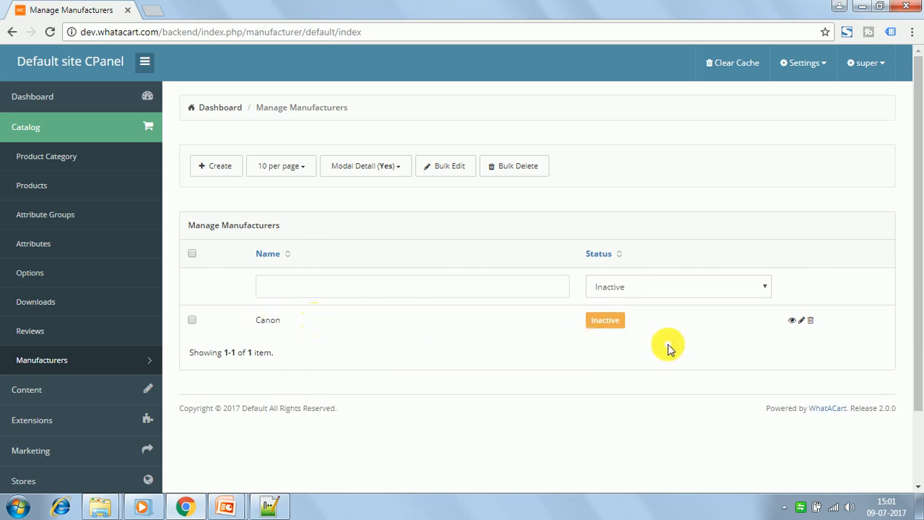
left_click(622, 287)
left_click(625, 304)
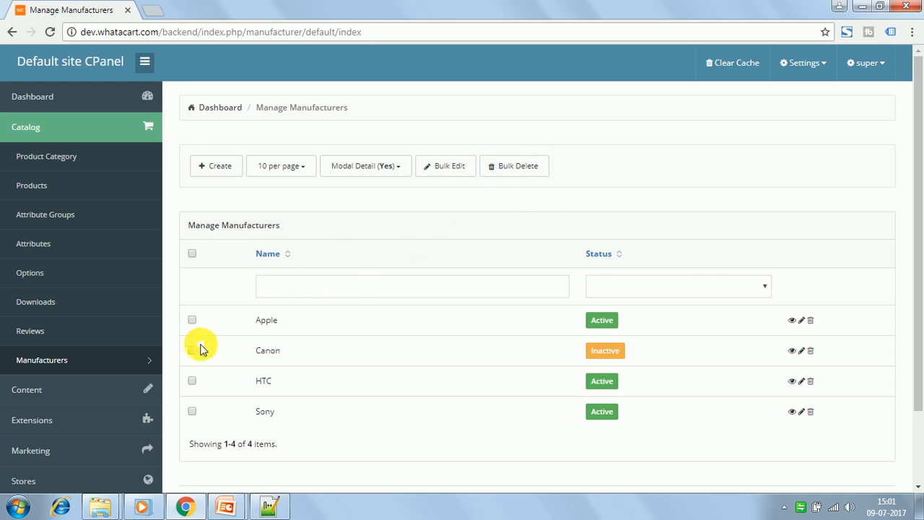
Step: Bulk edit the Apple, HTC and Sony manufacturers to set their status to Inactive
left_click(192, 321)
left_click(192, 381)
left_click(192, 413)
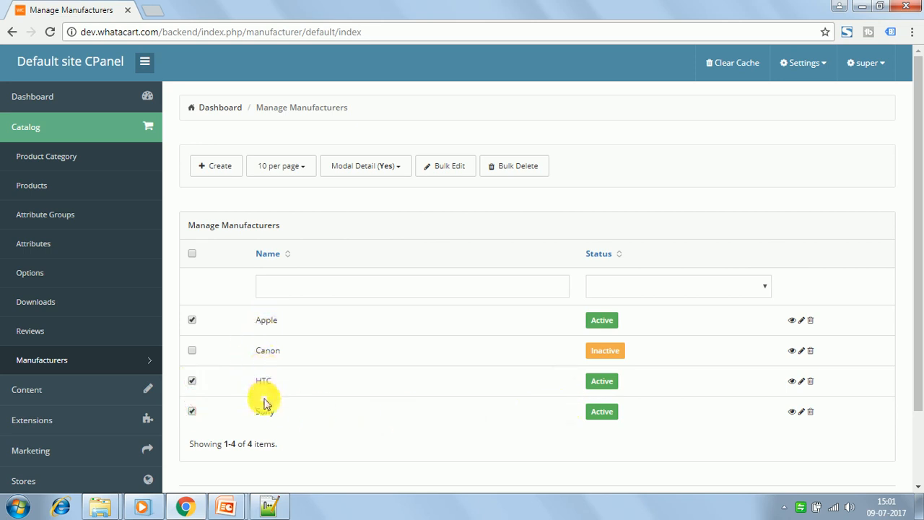
left_click(442, 167)
left_click(194, 244)
left_click(367, 244)
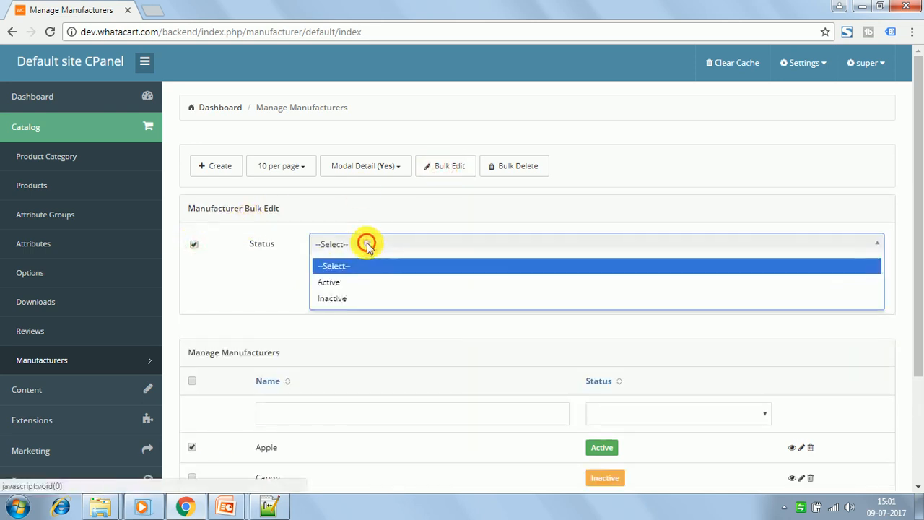
left_click(361, 298)
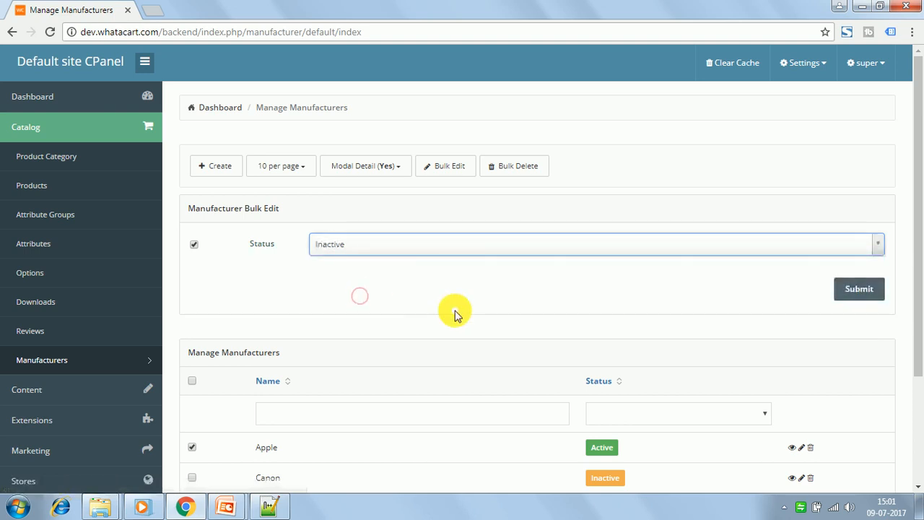
left_click(856, 290)
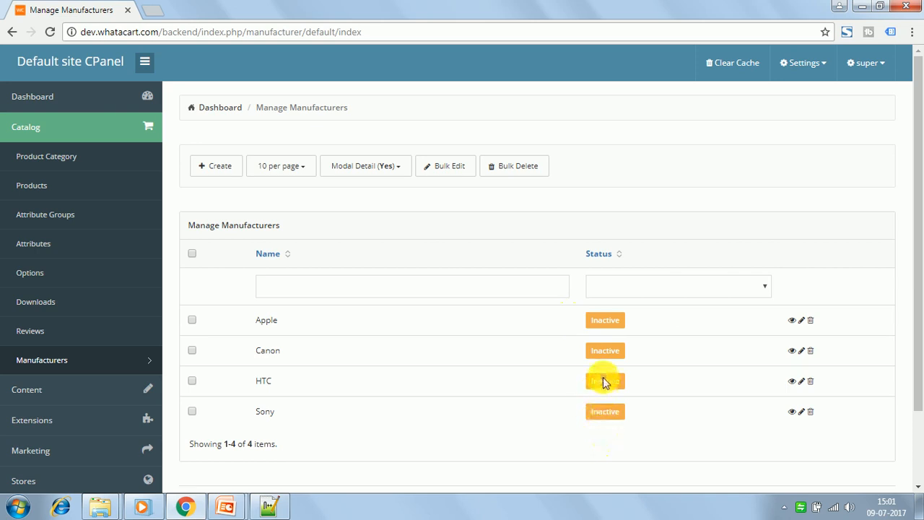
Step: Bulk edit all listed manufacturers to set their status to Active
scroll(386, 352, "down", 2)
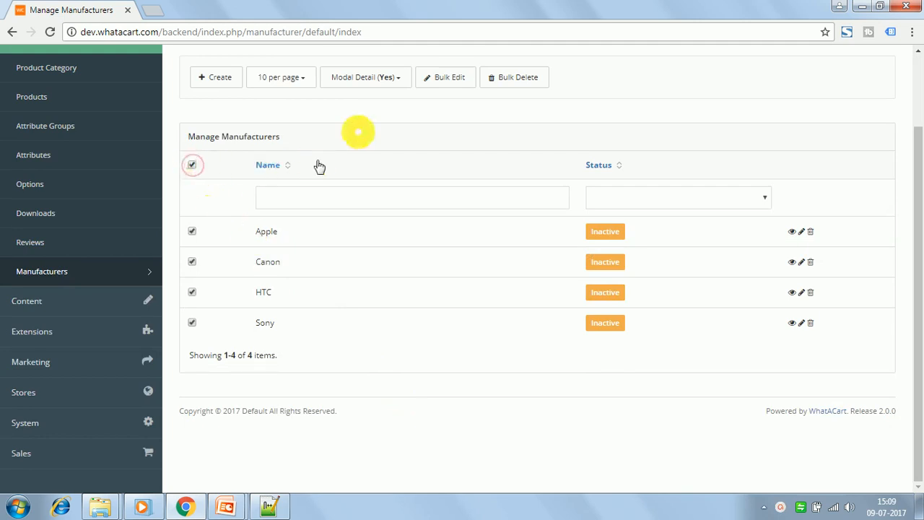
left_click(448, 79)
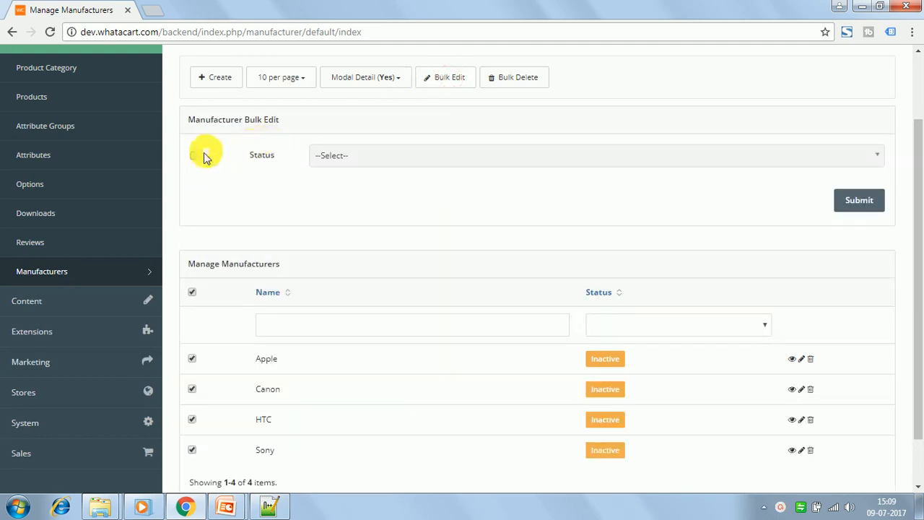
left_click(197, 158)
left_click(354, 156)
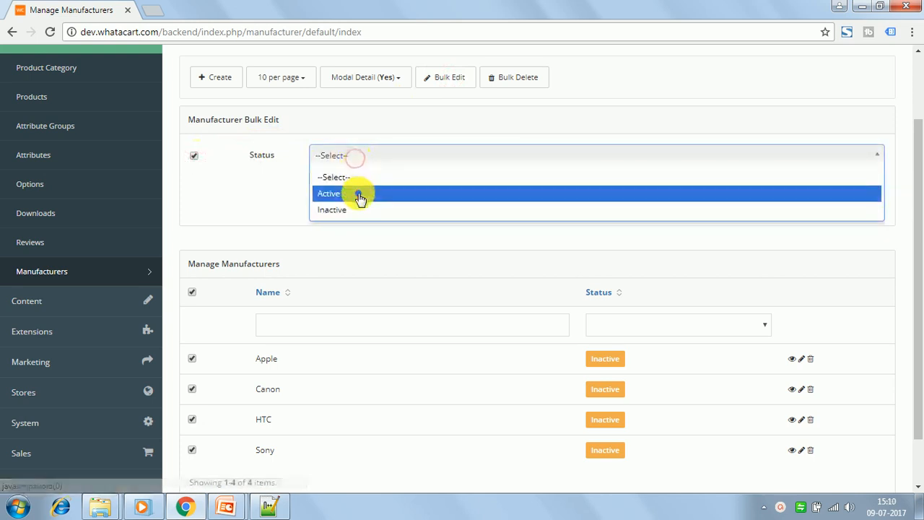
left_click(357, 198)
left_click(863, 202)
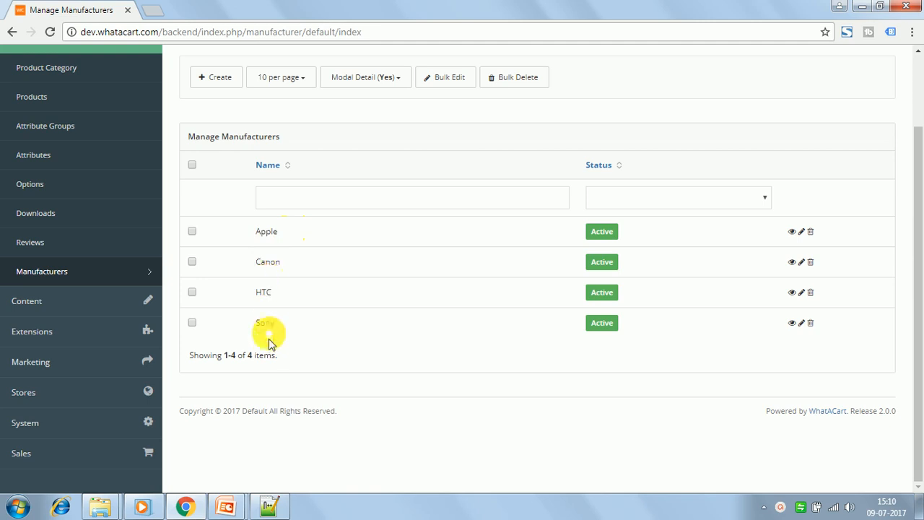
Step: Page through the manufacturers list to page 2 at 2 per page, and restore it to 10 per page
left_click(278, 87)
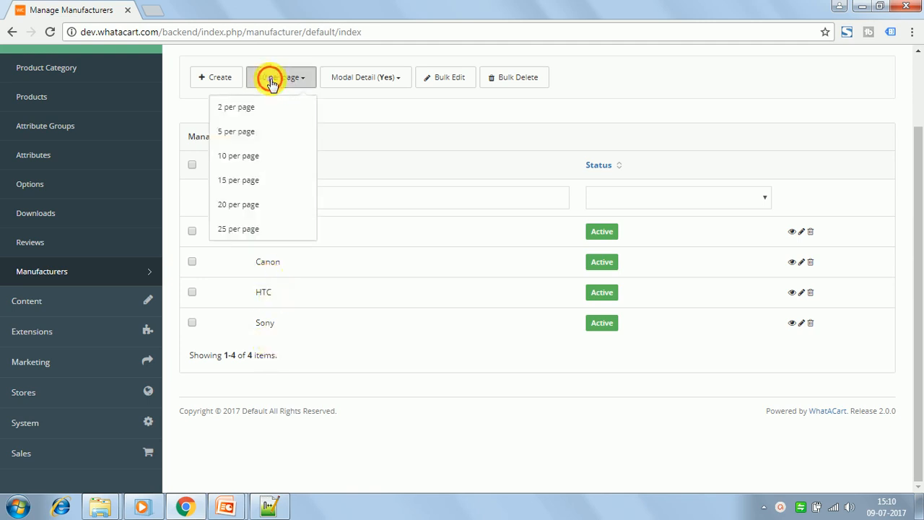
left_click(271, 108)
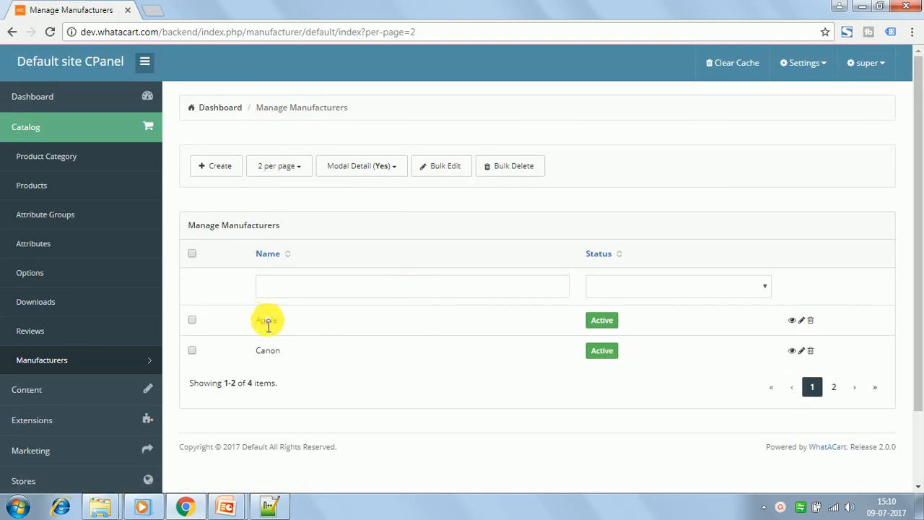
left_click(832, 388)
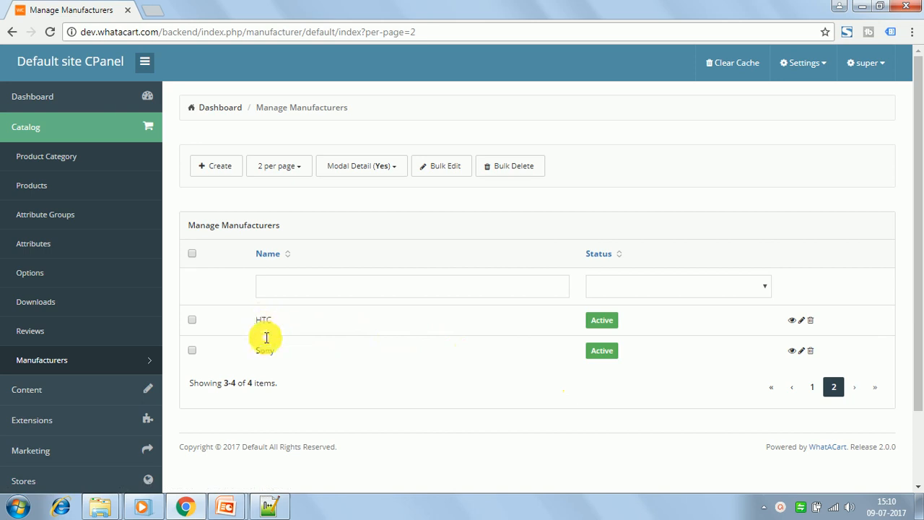
left_click(267, 173)
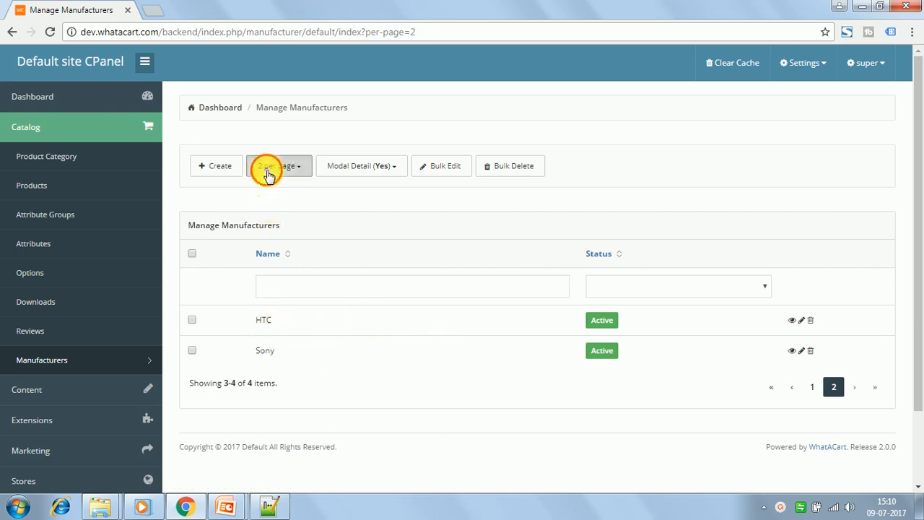
left_click(245, 243)
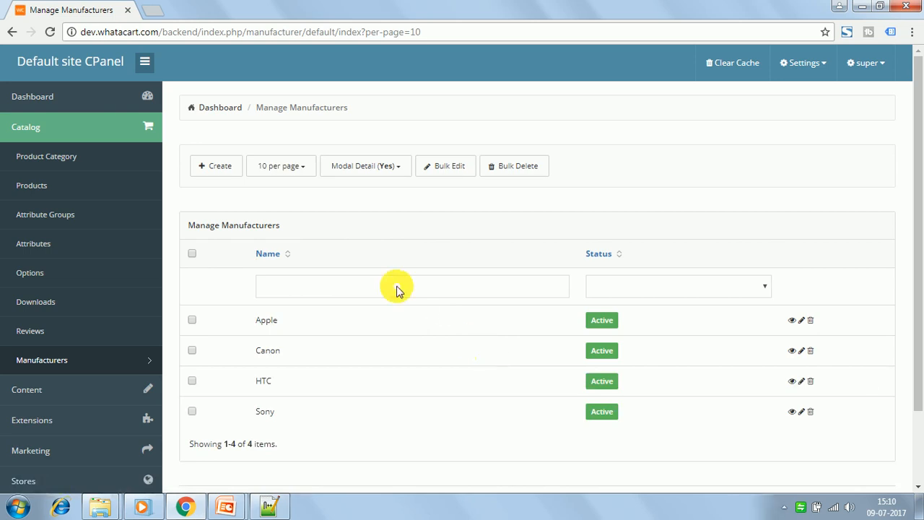
Step: Create a manufacturer named Man1 with status Active, save it and return to the manufacturers list
left_click(215, 168)
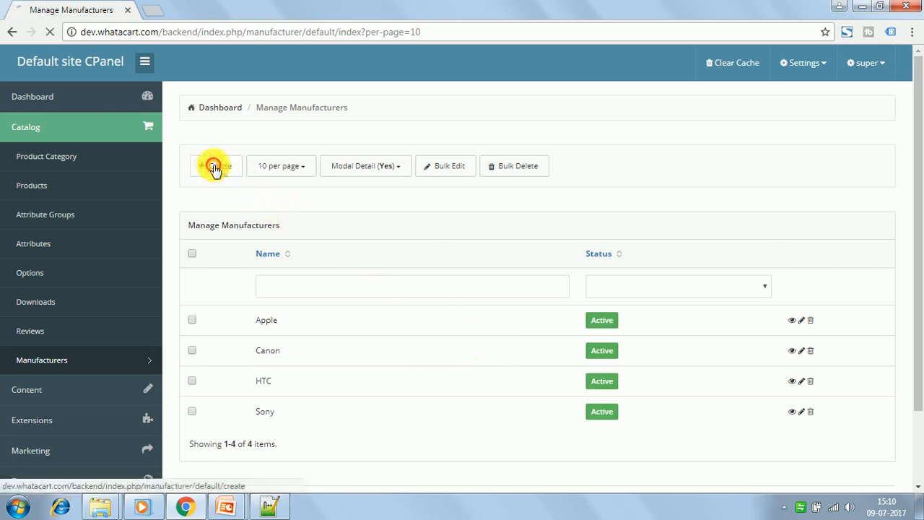
left_click(346, 191)
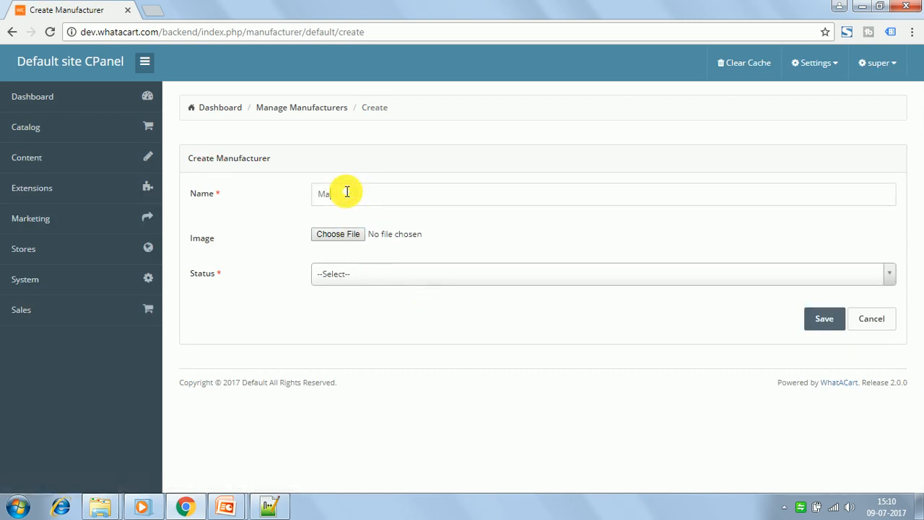
left_click(357, 279)
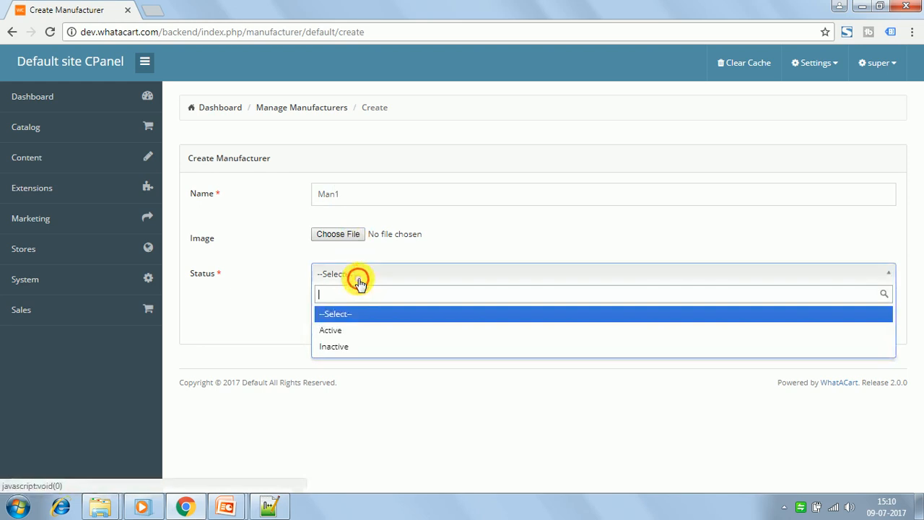
left_click(348, 332)
left_click(824, 319)
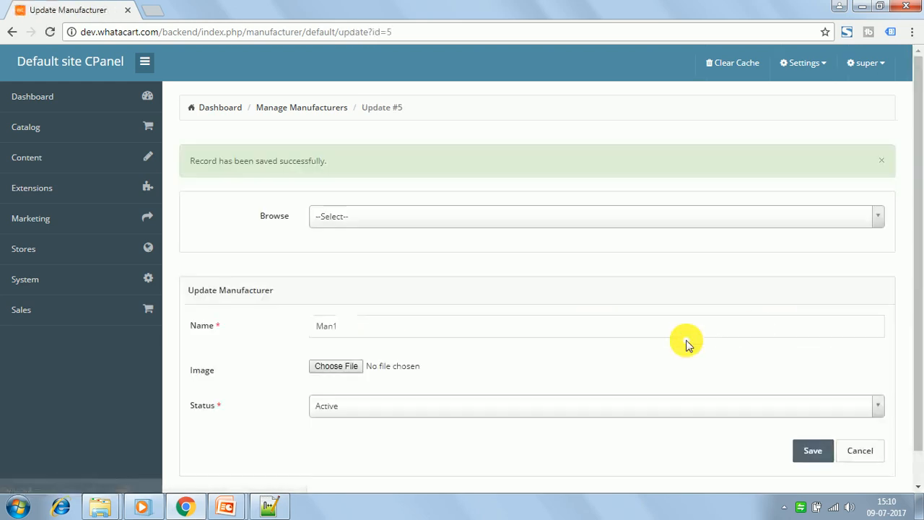
left_click(315, 108)
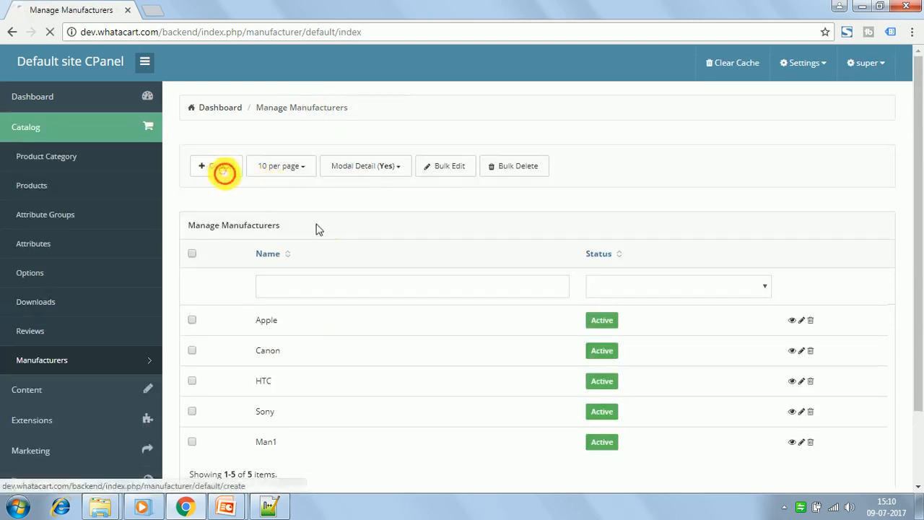
Step: Create a manufacturer named Man 2 with status Active, save it and return to the manufacturers list
left_click(223, 172)
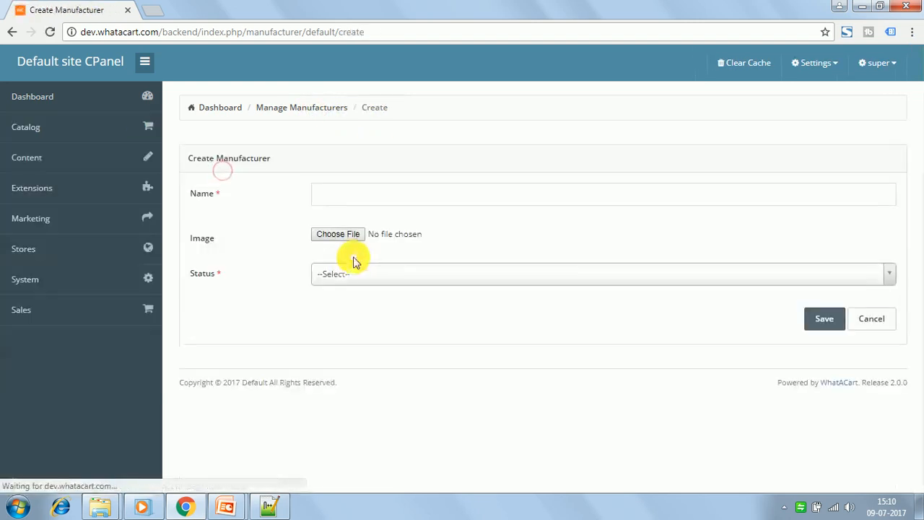
left_click(328, 194)
type("Man 2")
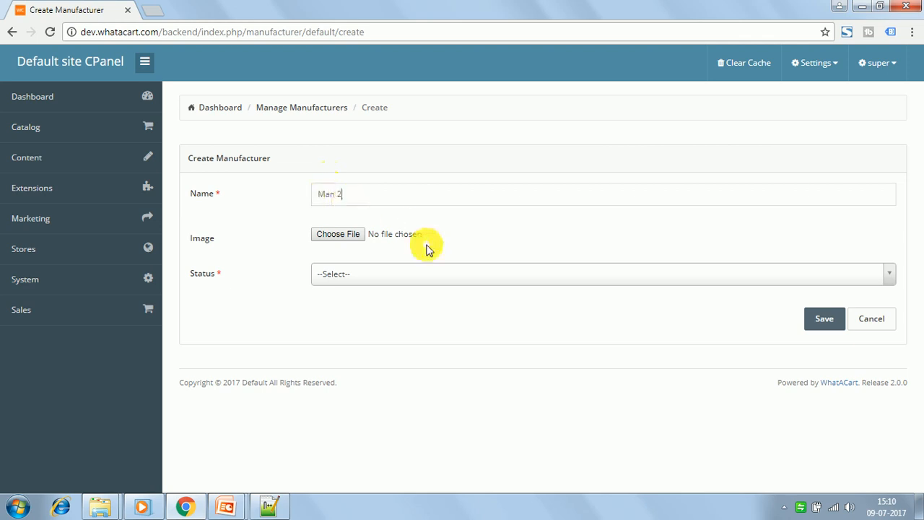
left_click(439, 273)
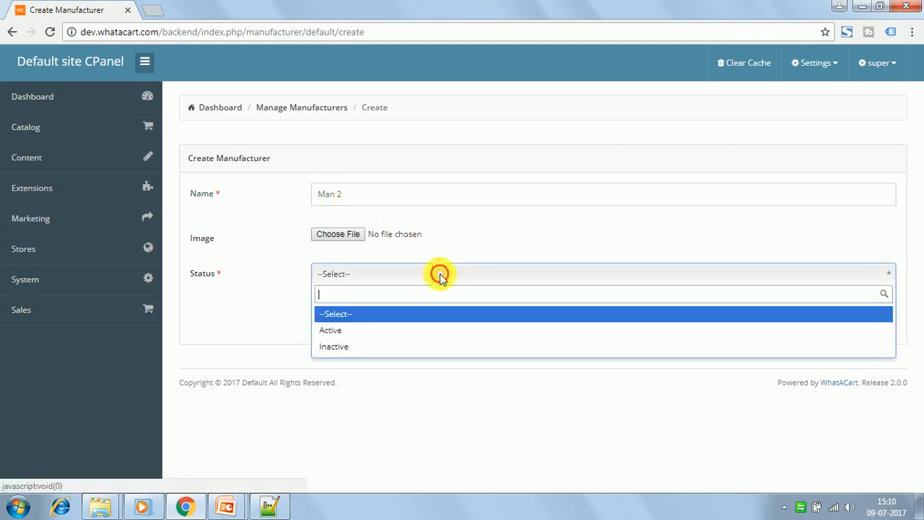
left_click(337, 329)
left_click(819, 321)
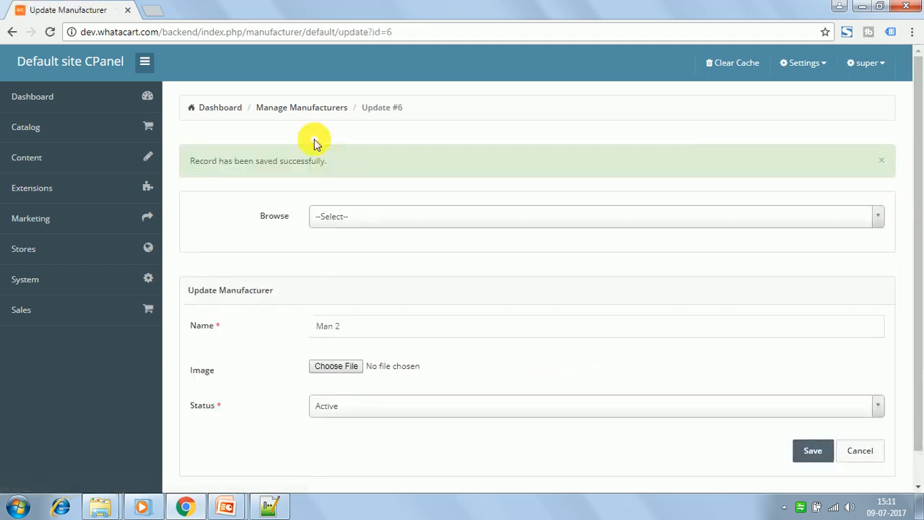
left_click(283, 114)
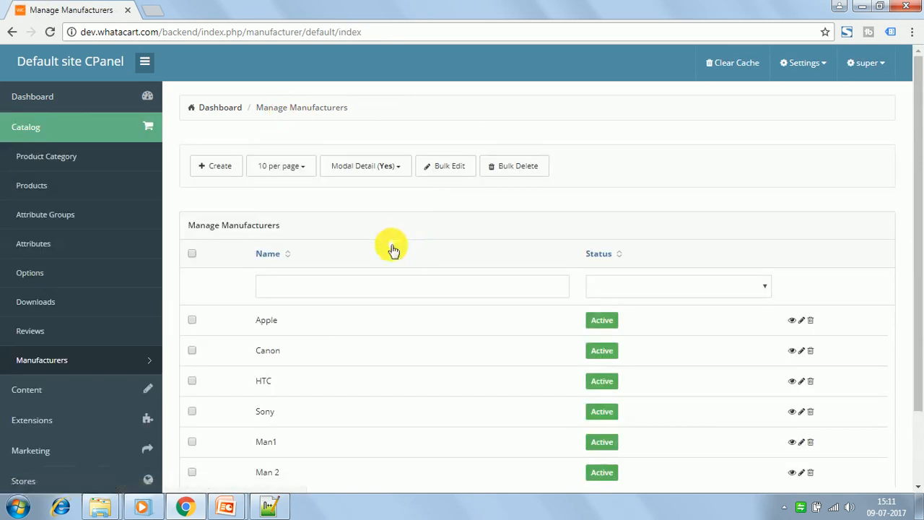
Step: Create a manufacturer named Man 3 with status Inactive, save it and return to the manufacturers list
left_click(214, 171)
left_click(331, 194)
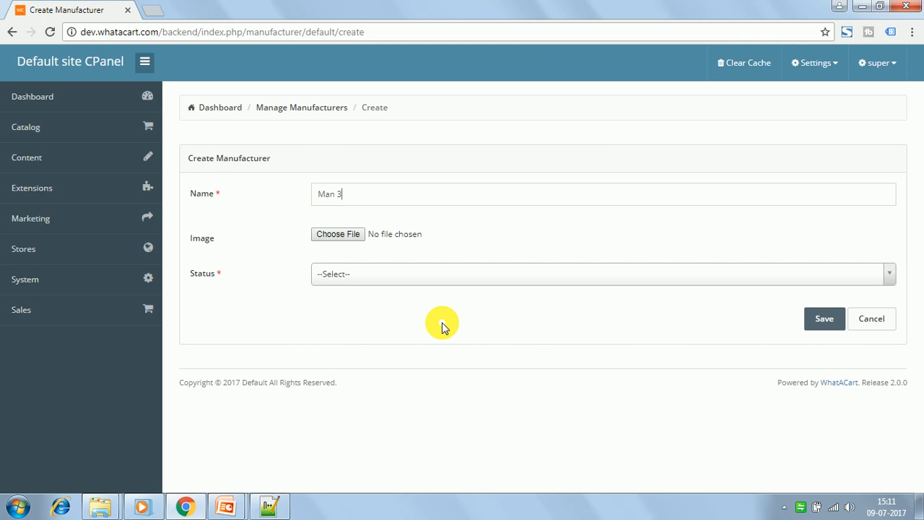
left_click(340, 276)
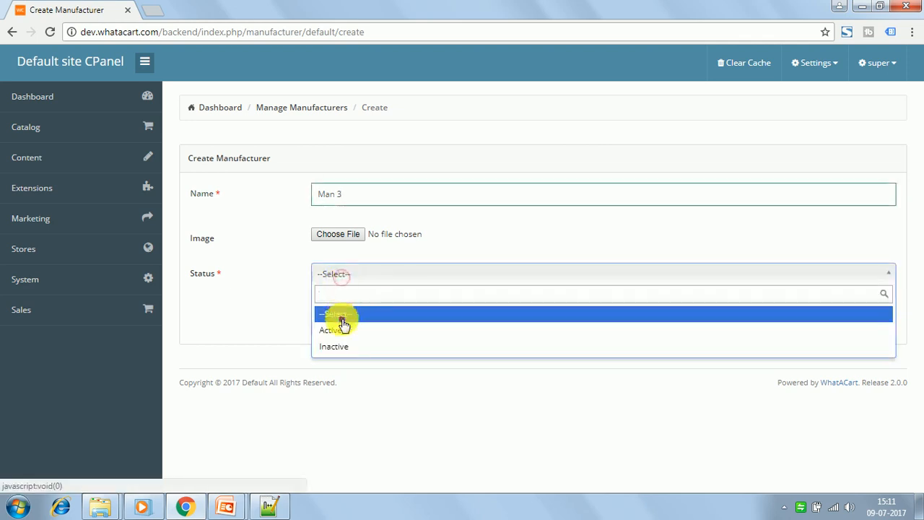
left_click(342, 345)
left_click(820, 322)
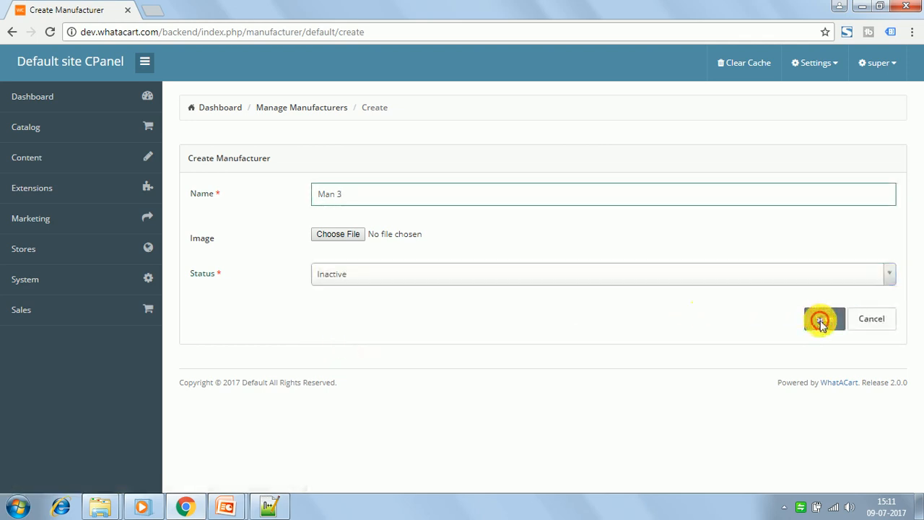
left_click(296, 108)
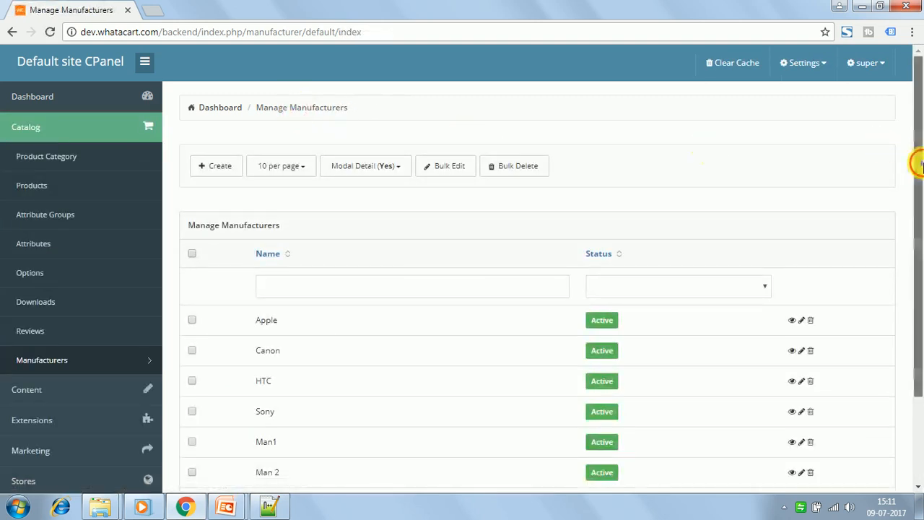
Step: Delete the manufacturer Man 3 from the manufacturers list and confirm the deletion
left_click_drag(917, 160, 917, 295)
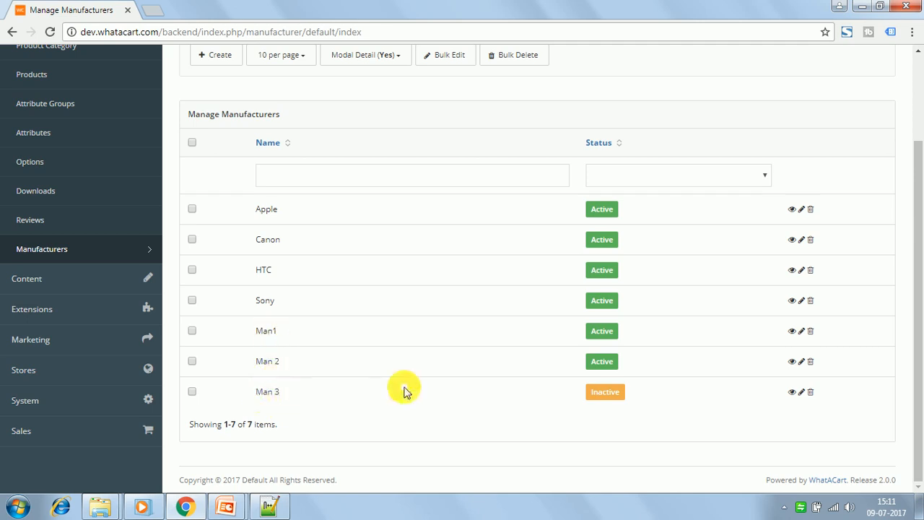
left_click(809, 392)
left_click(504, 124)
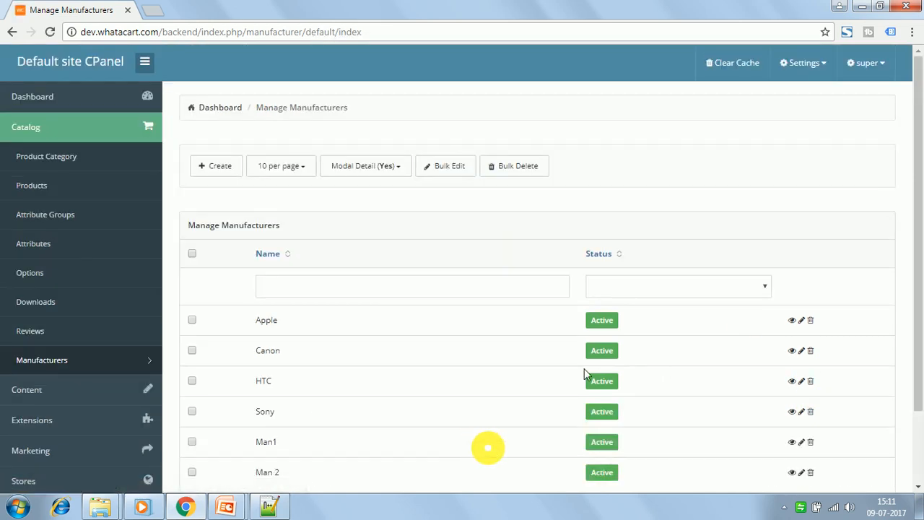
Step: Bulk delete the manufacturers Man1 and Man 2 and confirm the deletion
left_click_drag(915, 260, 921, 372)
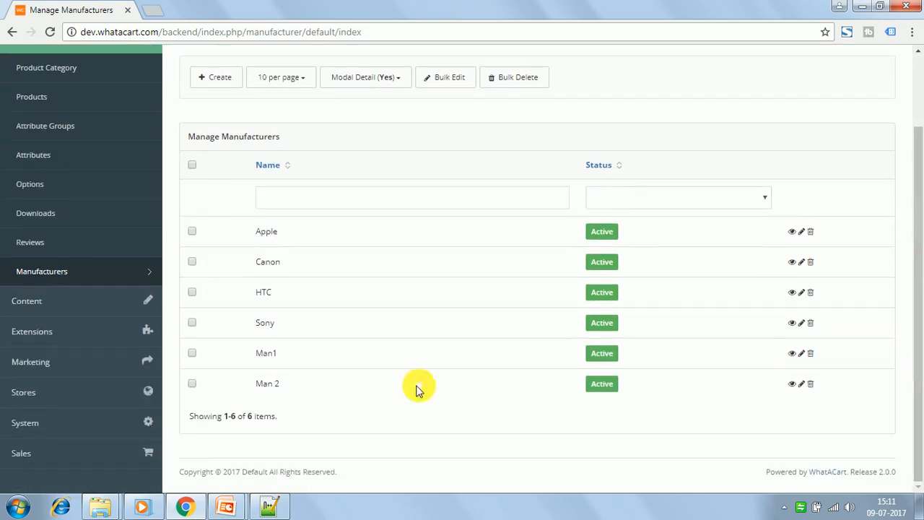
left_click(192, 353)
left_click(192, 383)
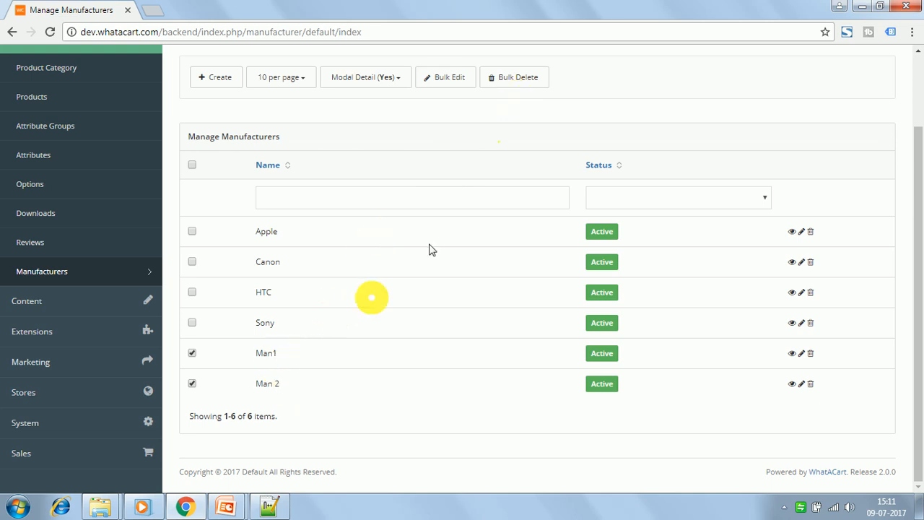
left_click(522, 79)
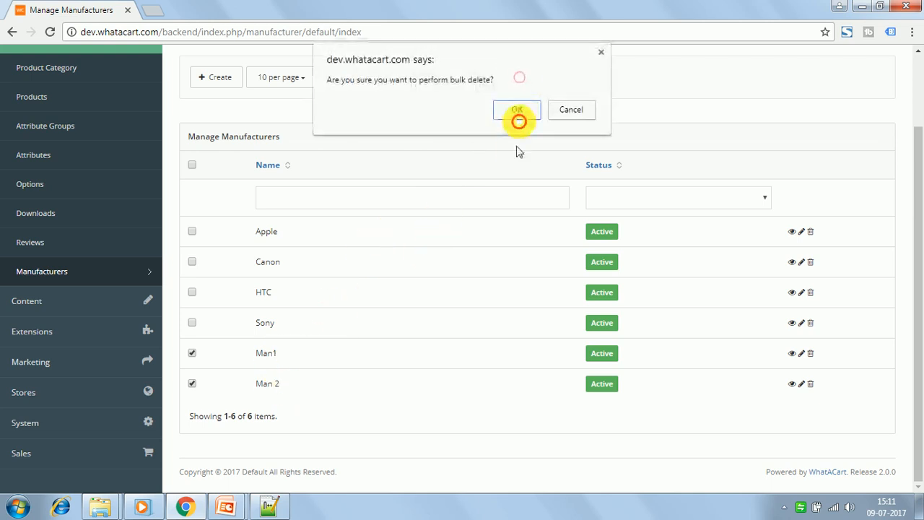
left_click(516, 110)
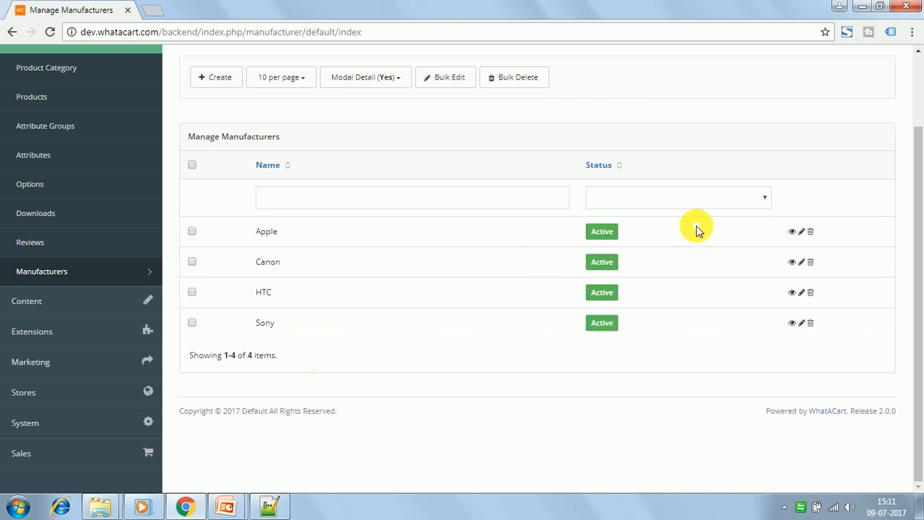
Step: View Apple's details in the modal window, close it and set Modal Detail to No
left_click(792, 233)
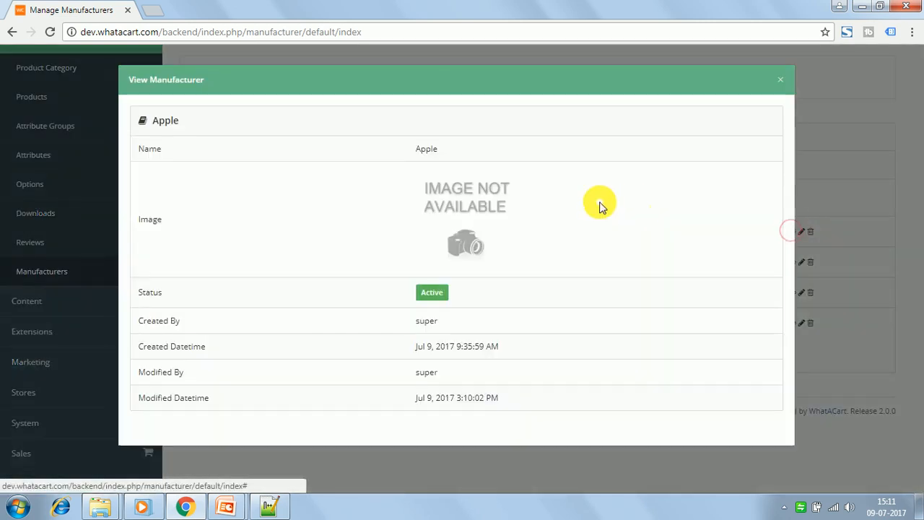
left_click(779, 80)
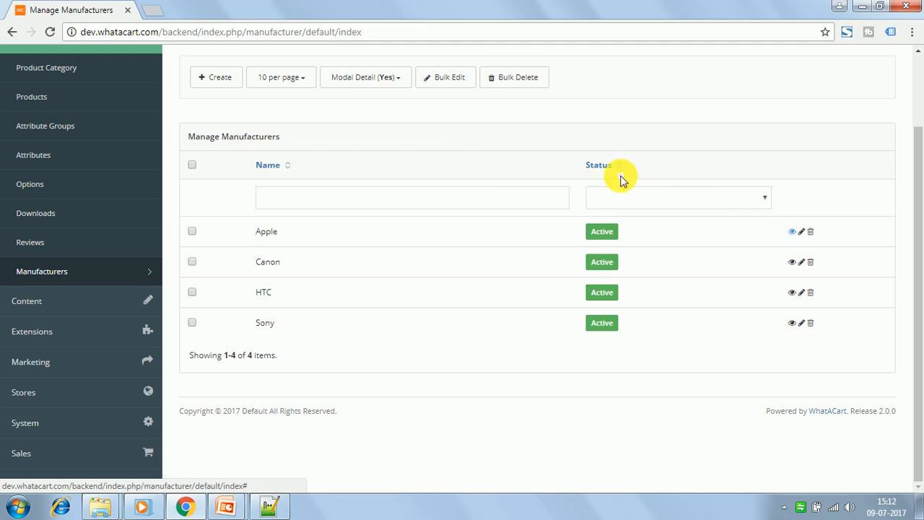
left_click(356, 81)
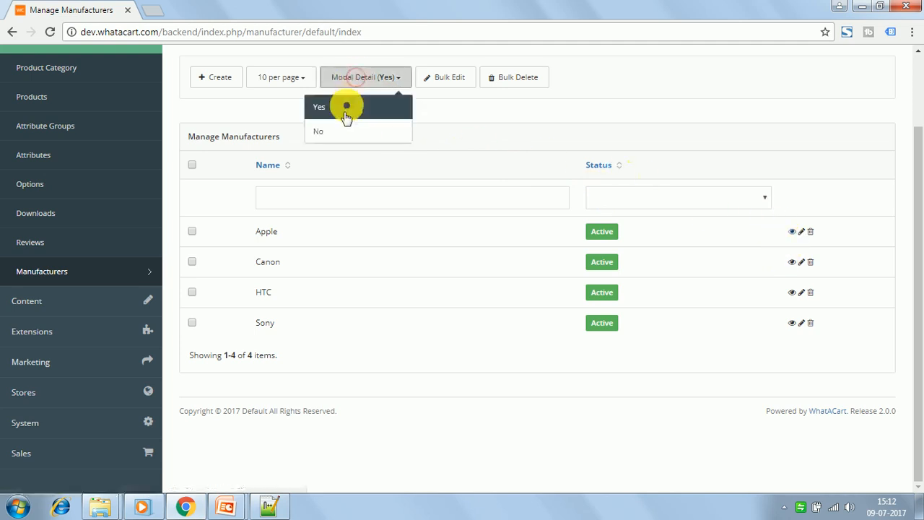
left_click(339, 135)
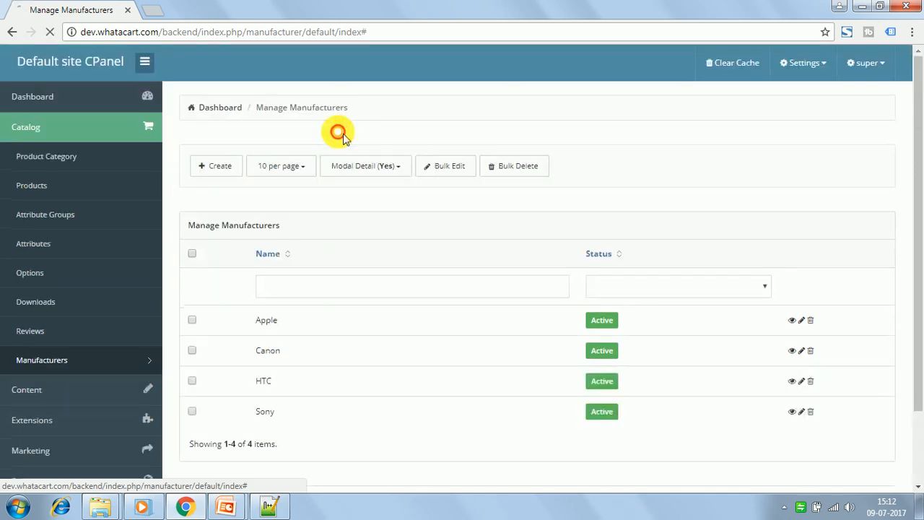
Step: View Apple's details as a full page, browse from there to Canon's details, and return to the manufacturers list
left_click(792, 320)
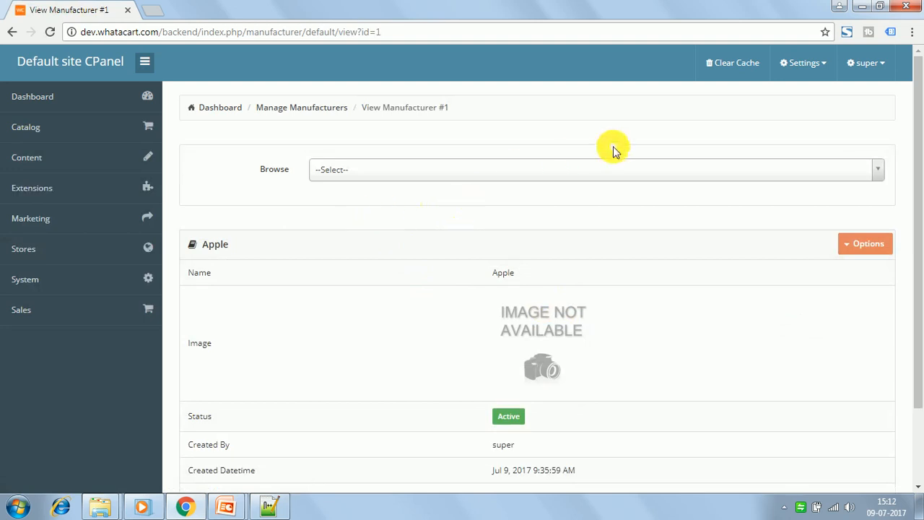
left_click(343, 178)
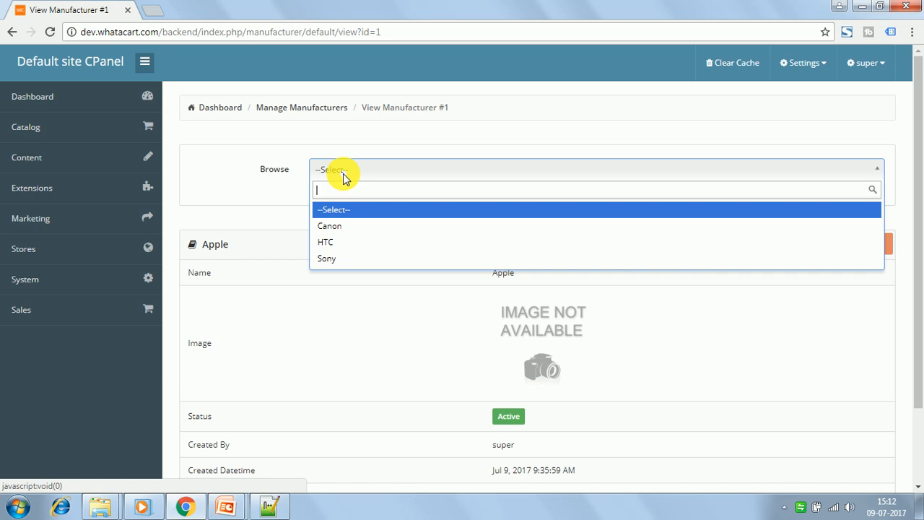
left_click(344, 177)
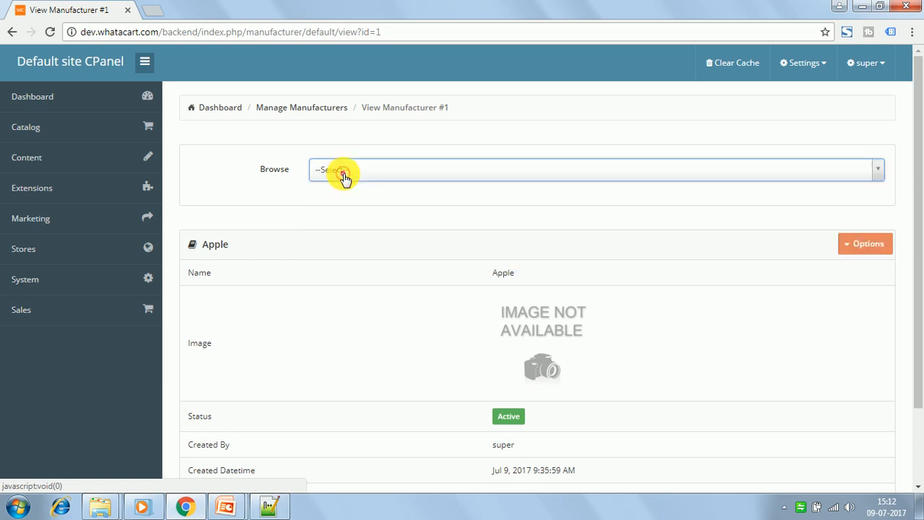
left_click(344, 178)
left_click(340, 223)
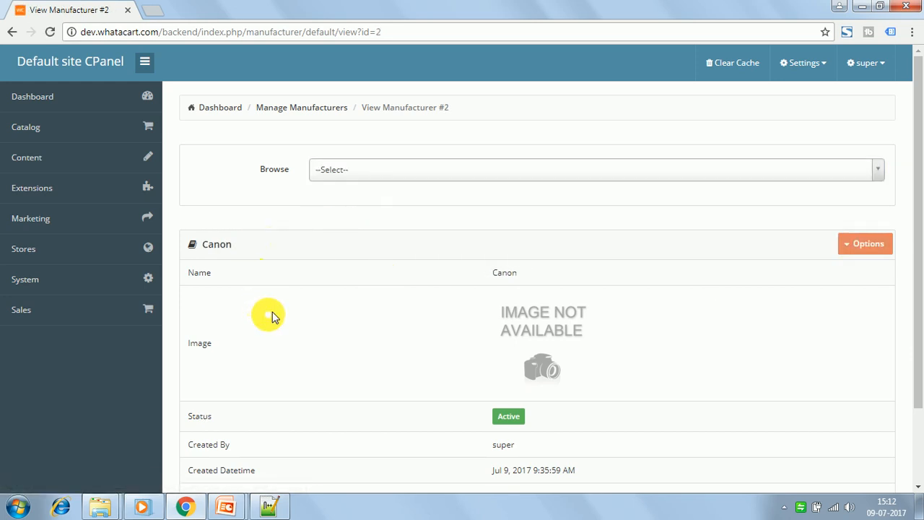
left_click(292, 108)
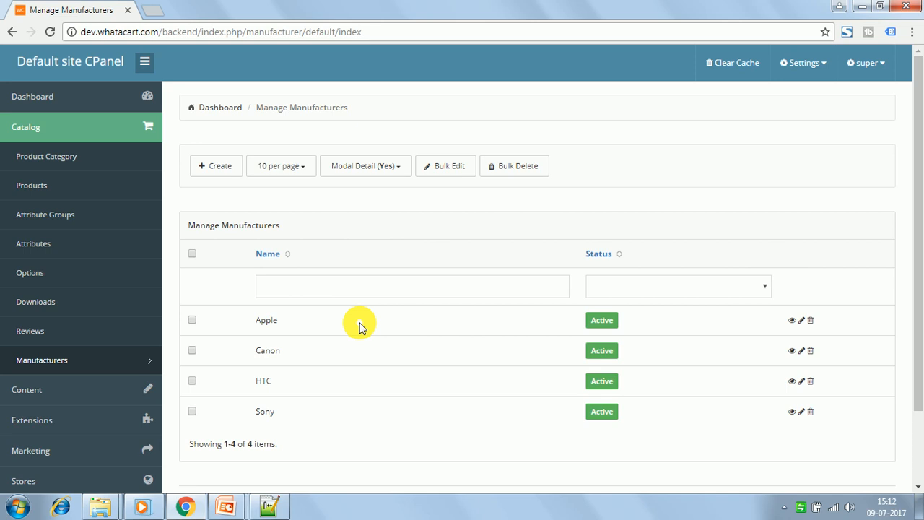
Step: Open the storefront at dev.whatacart.com in a new browser tab
left_click(152, 10)
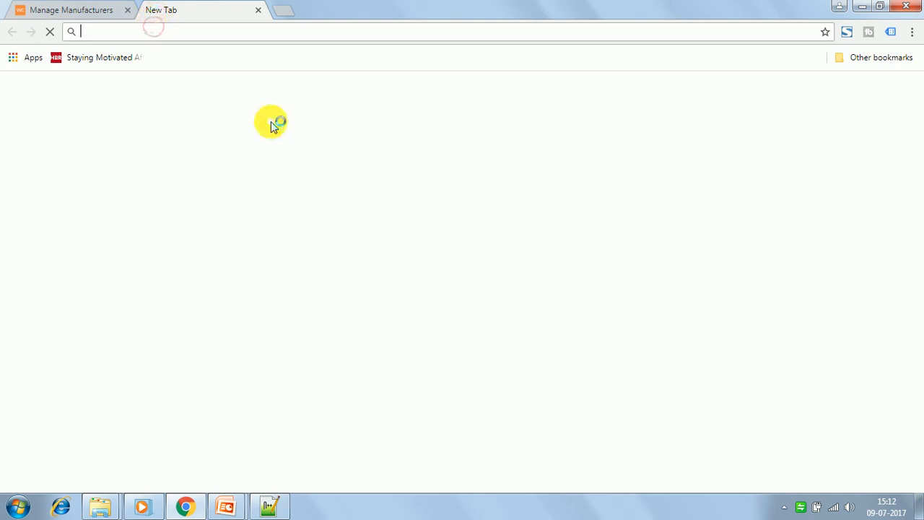
type("dev.whatacart.com")
key("Return")
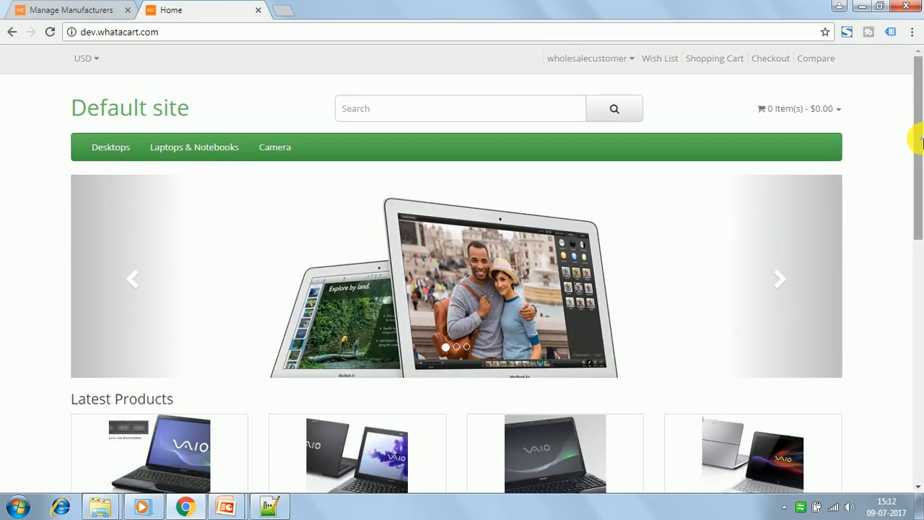
Step: Open the Sony Vaio 27" product from Latest Products and examine the product listing of its brand, Sony
left_click_drag(917, 141, 921, 267)
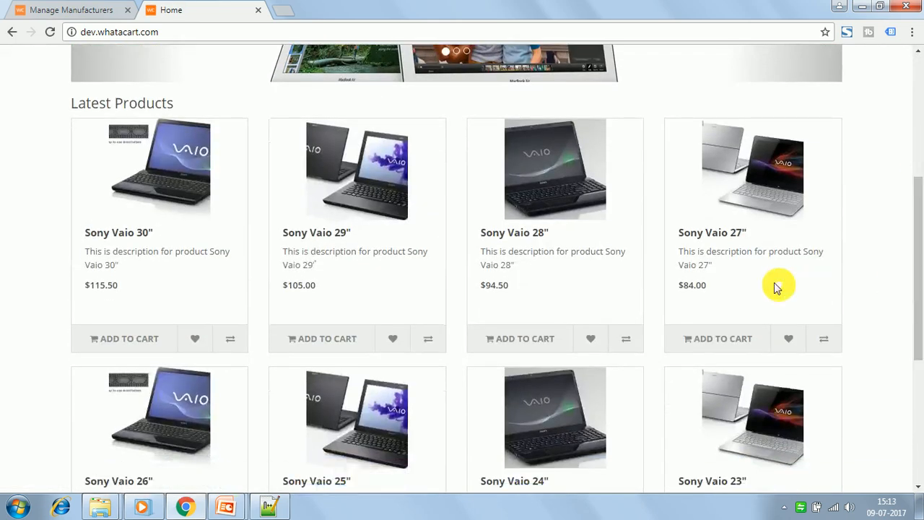
left_click(705, 237)
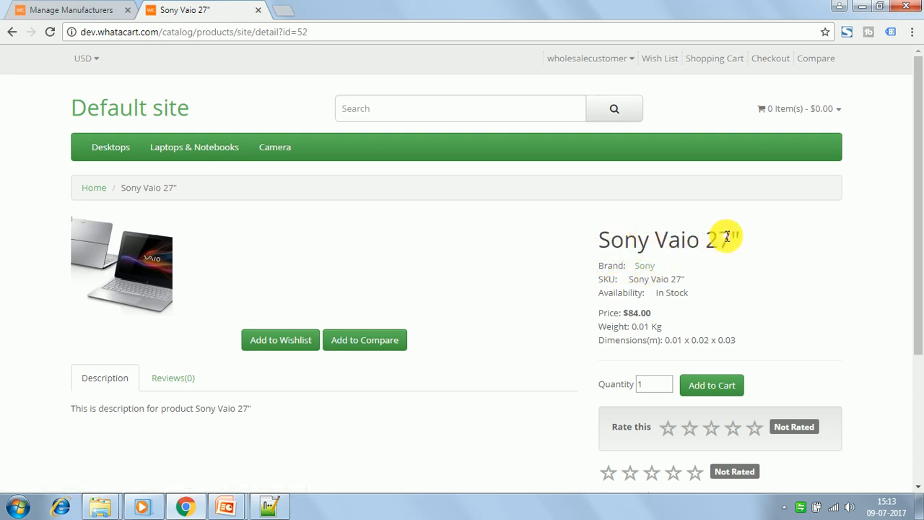
left_click(644, 266)
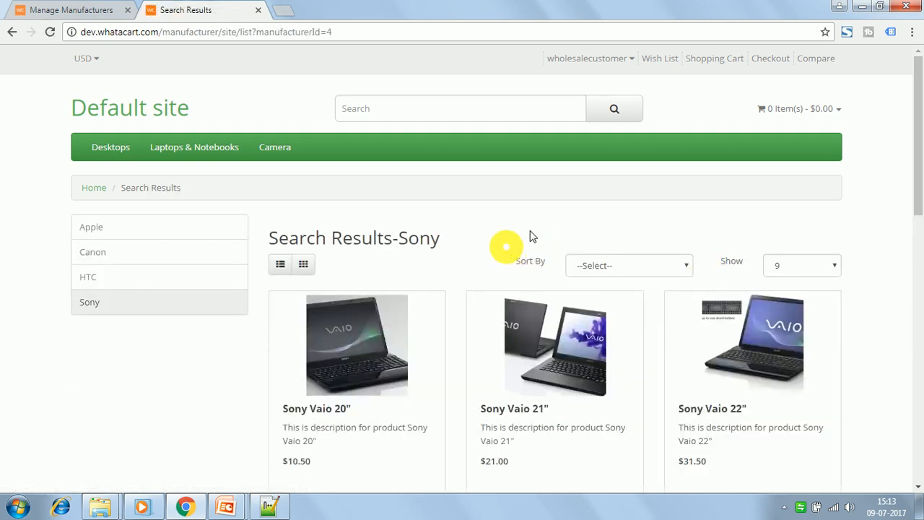
mouse_move(918, 179)
left_mouse_down()
mouse_move(917, 279)
mouse_move(915, 196)
left_mouse_up()
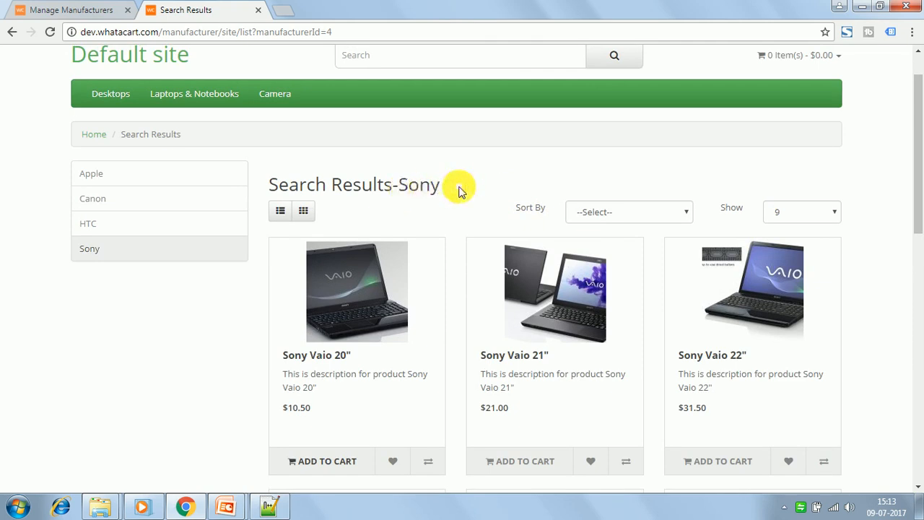
left_click_drag(918, 148, 920, 108)
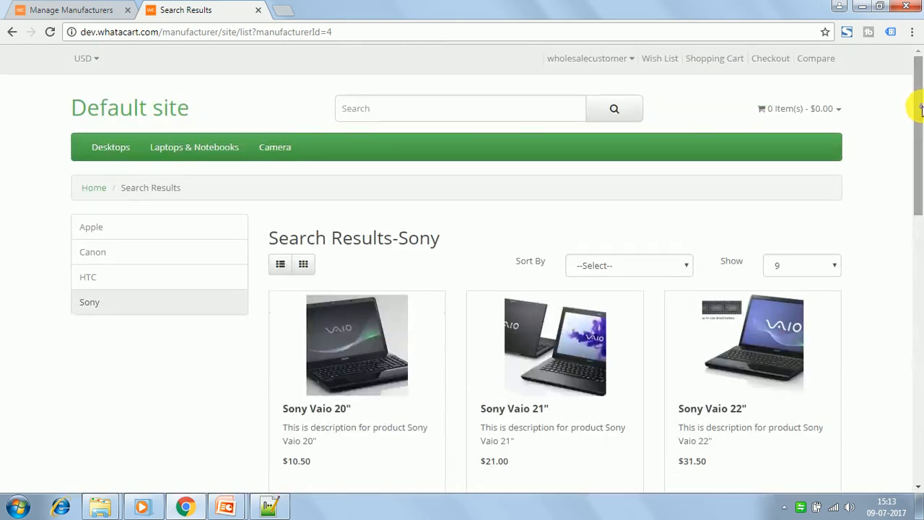